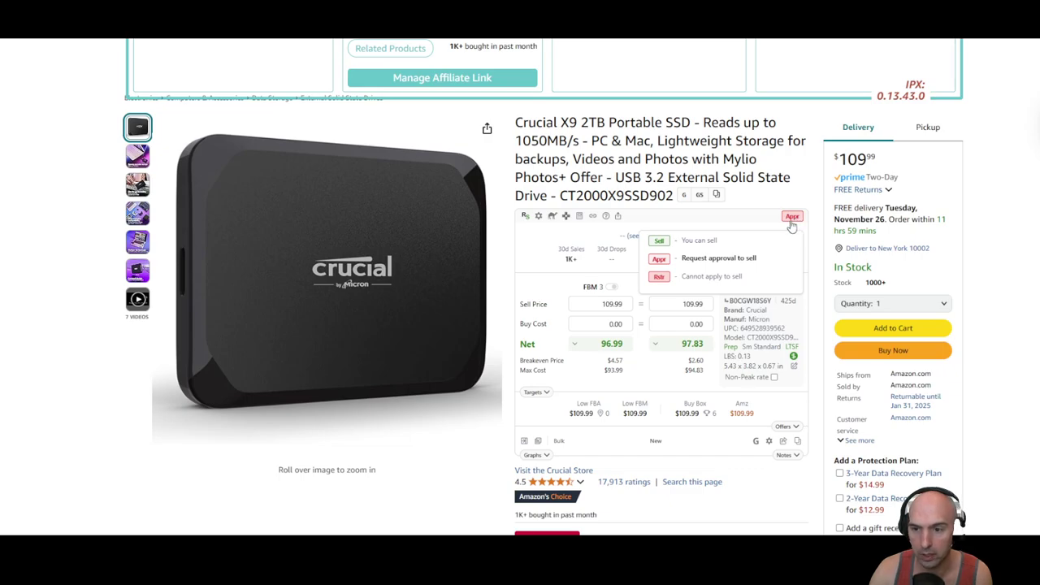
Step: Request approval for Crucial branded items and highlight the 10-unit and 180-day invoice requirements
click(792, 218)
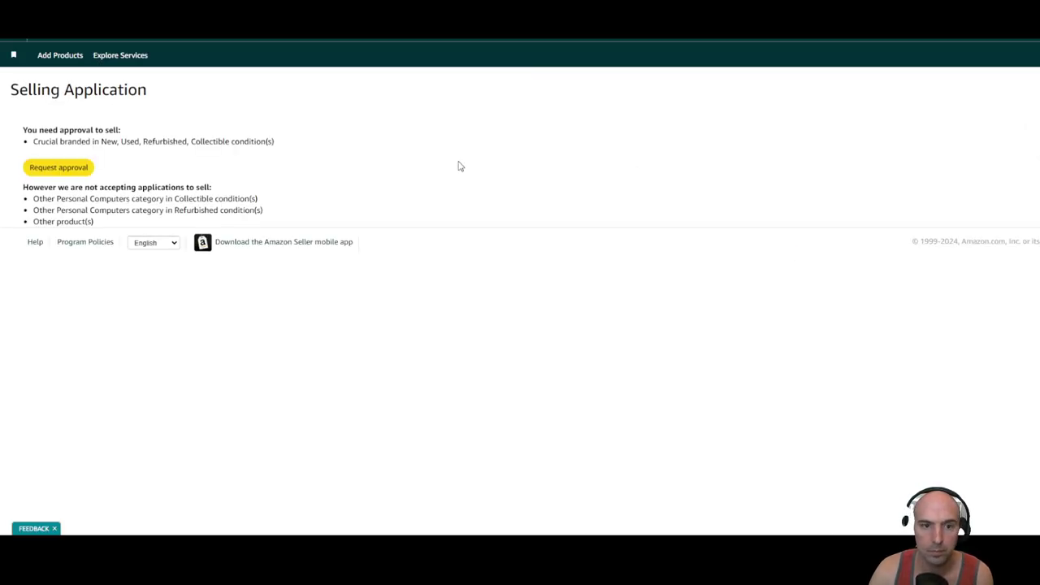
click(67, 170)
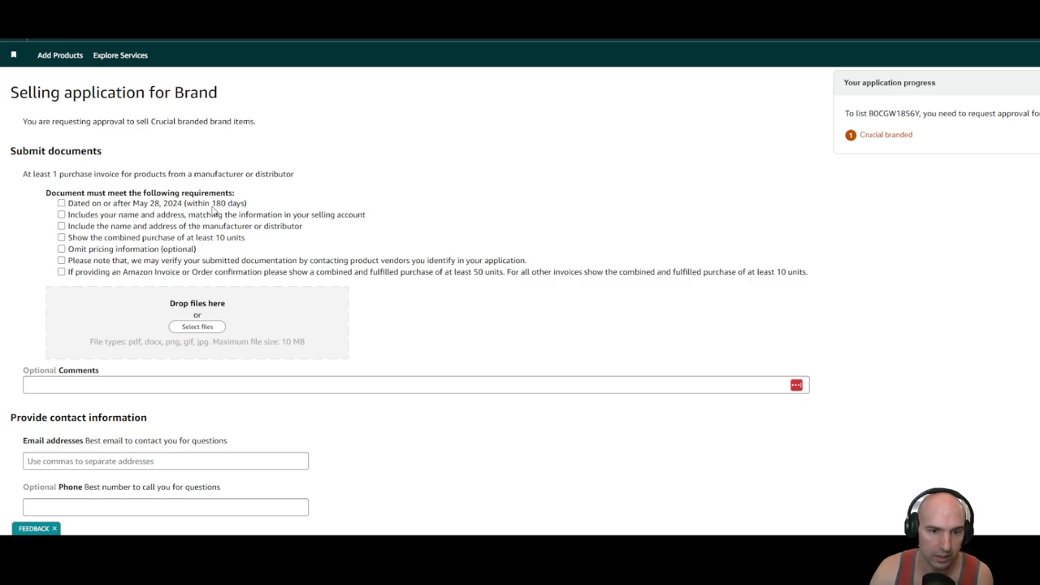
drag(246, 237, 72, 240)
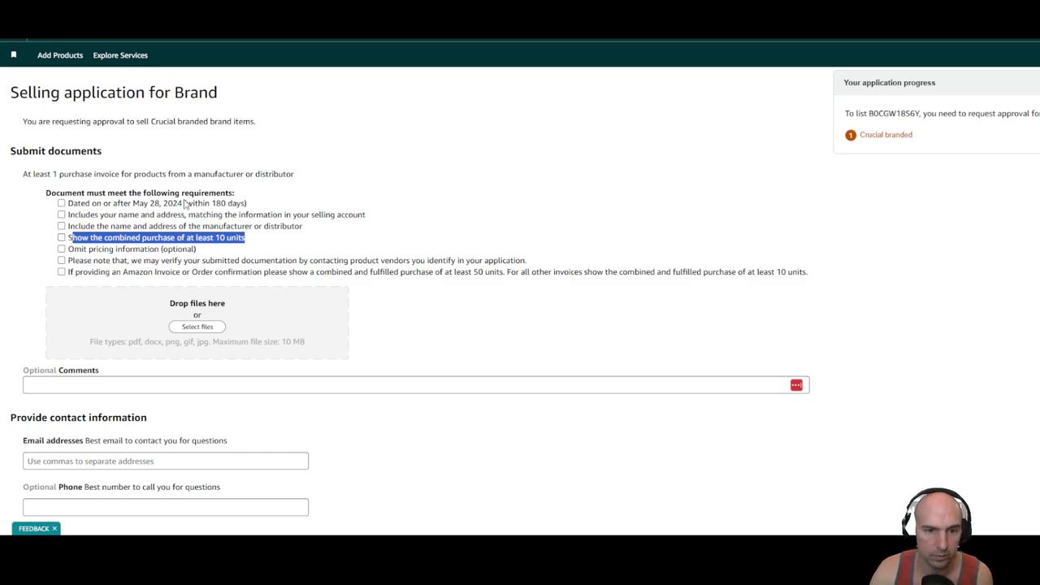
drag(248, 204, 210, 204)
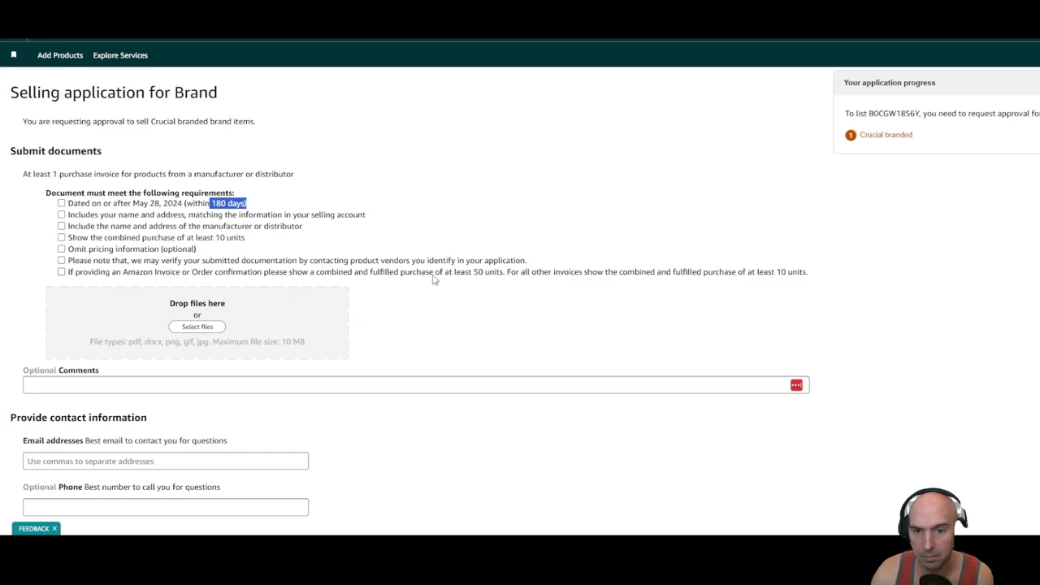
Step: Highlight the 50-unit rule for Amazon invoices and the 10-unit rule for other invoices
drag(471, 274, 507, 275)
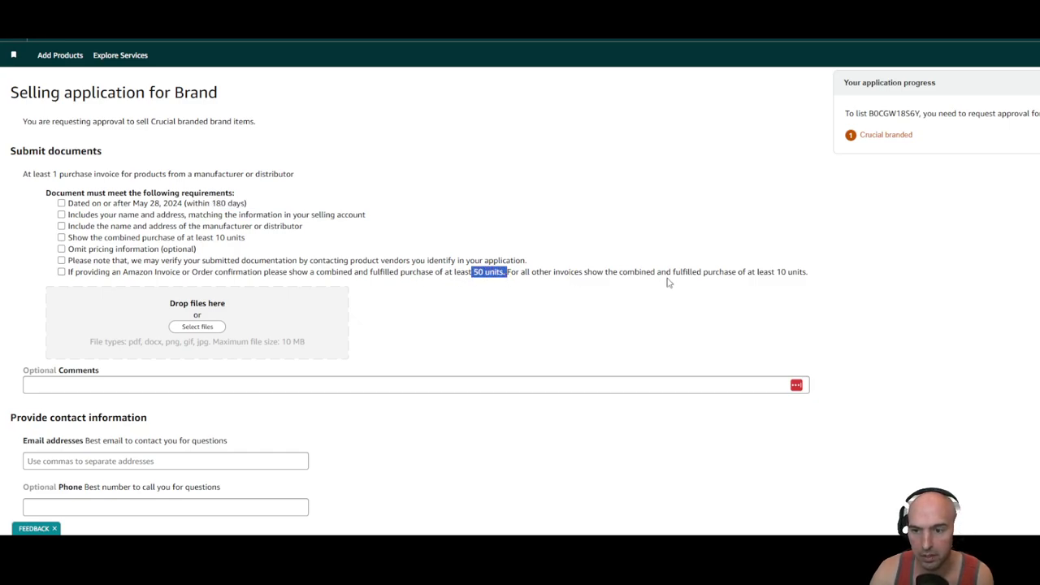
drag(696, 274, 805, 273)
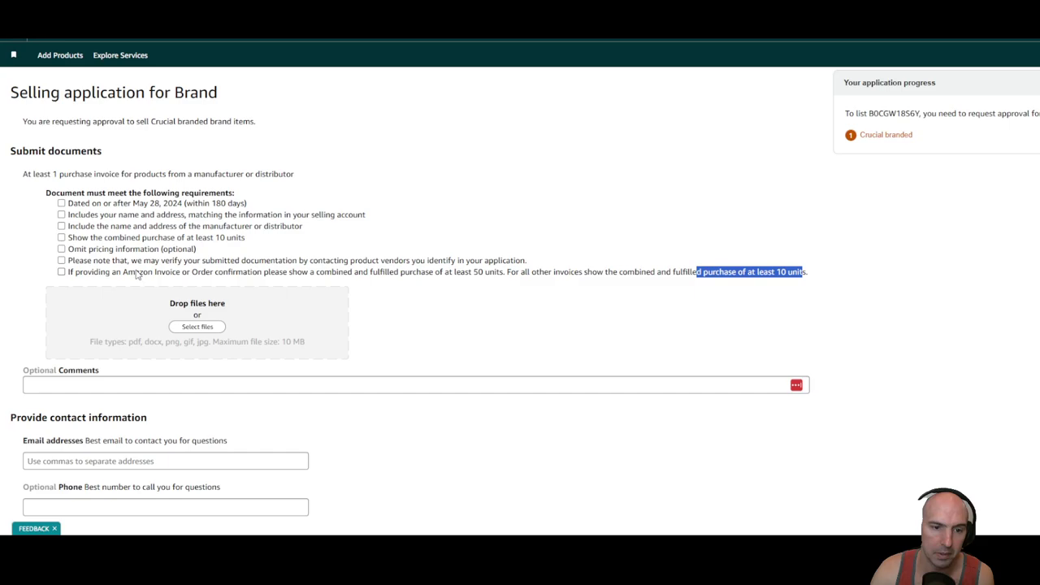
drag(112, 273, 154, 274)
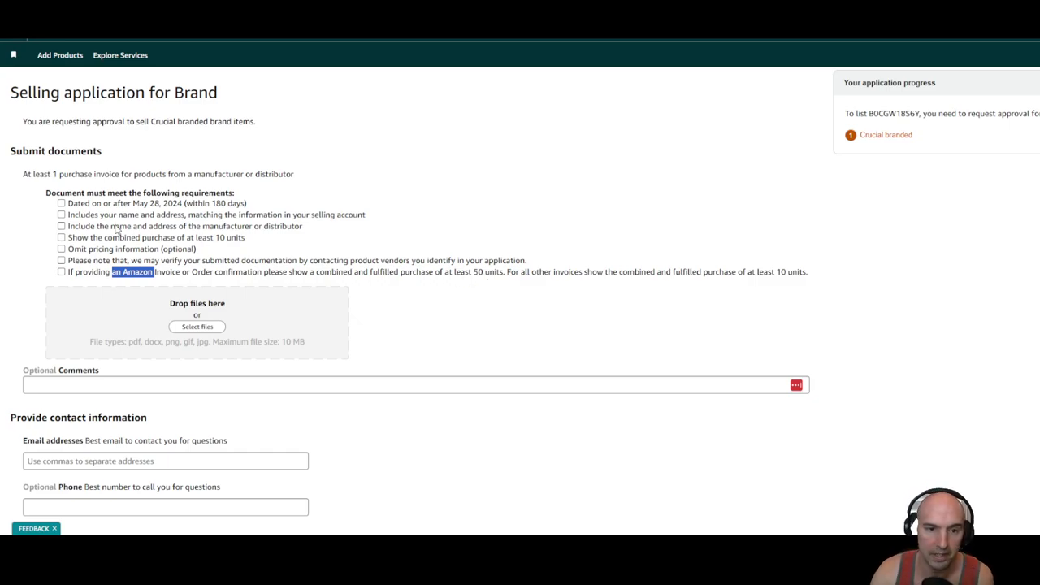
drag(194, 239, 255, 242)
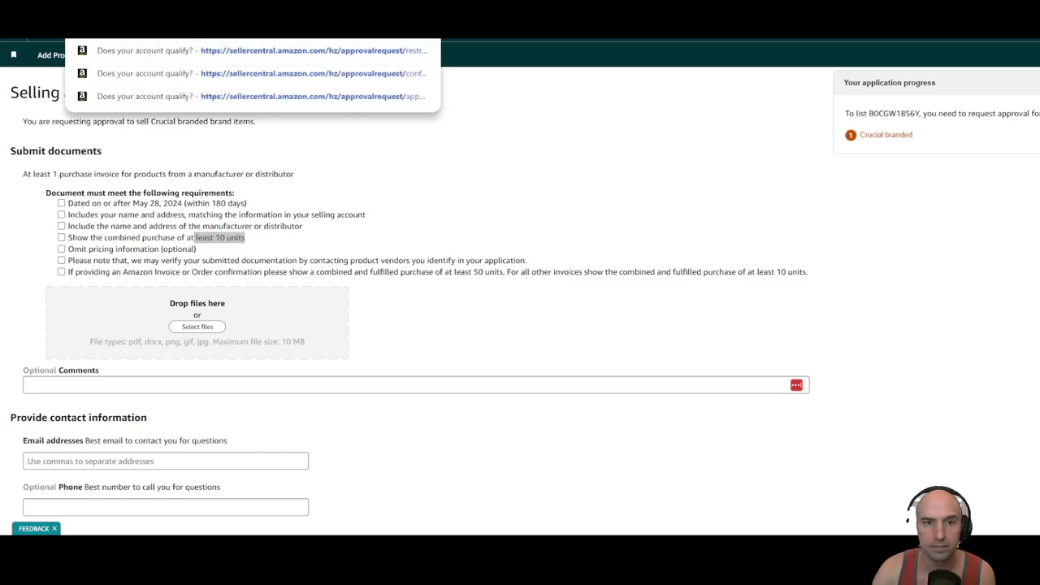
Step: Open the past selling applications, page 2, and check the Approved statuses, including Spal
click(244, 95)
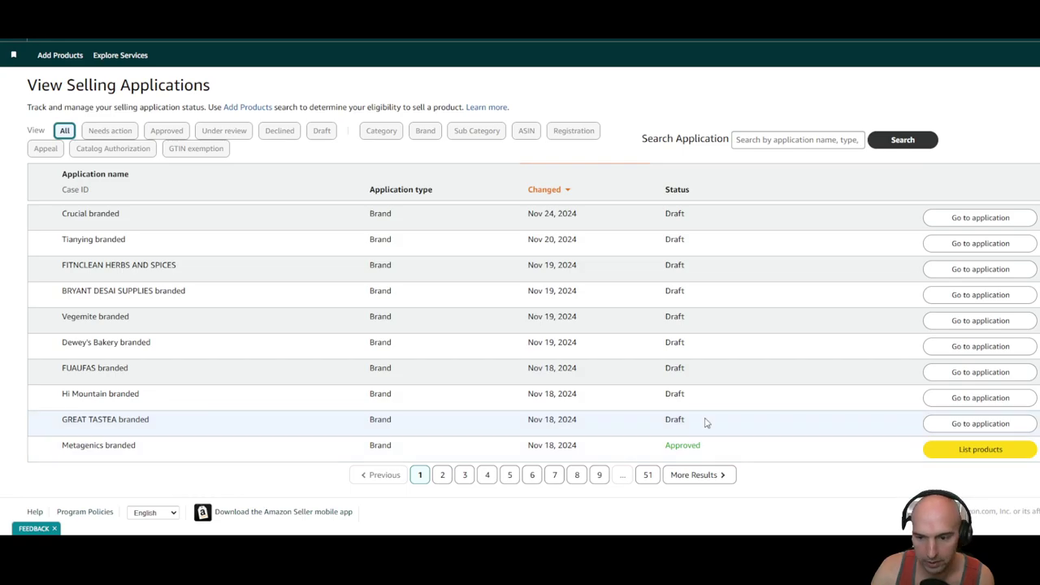
click(442, 474)
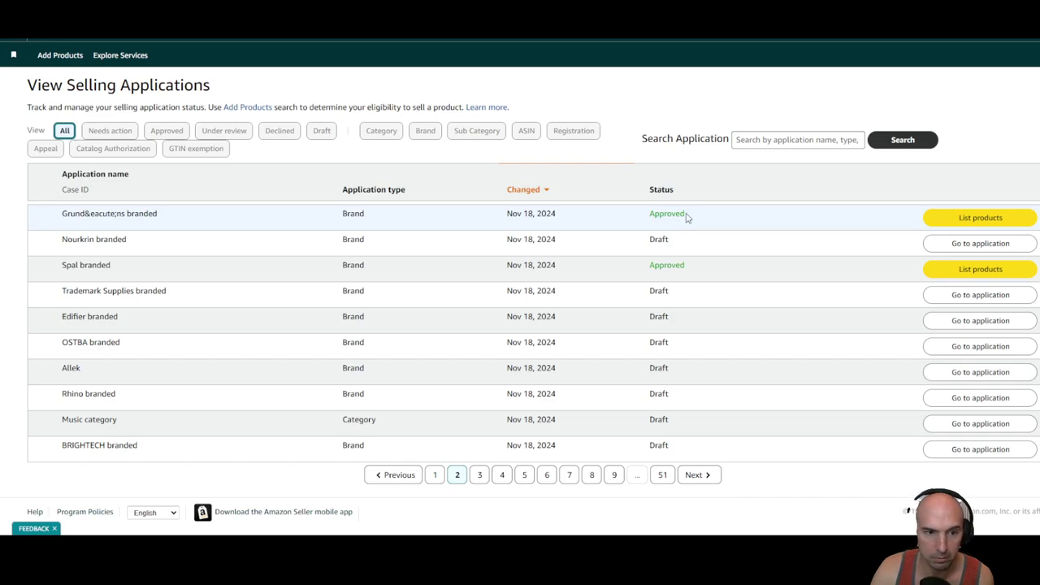
drag(688, 216, 647, 217)
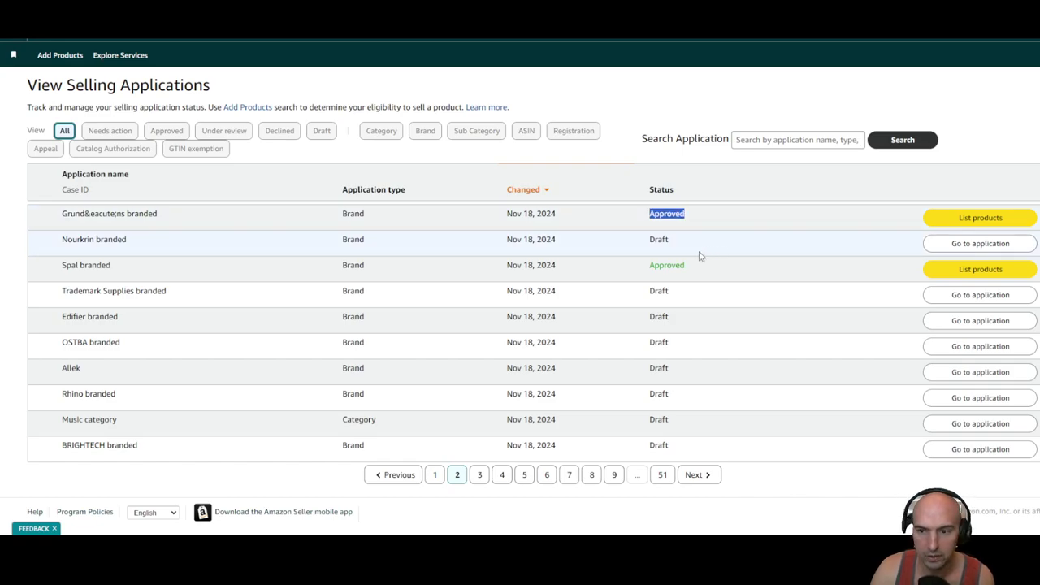
drag(687, 267, 649, 279)
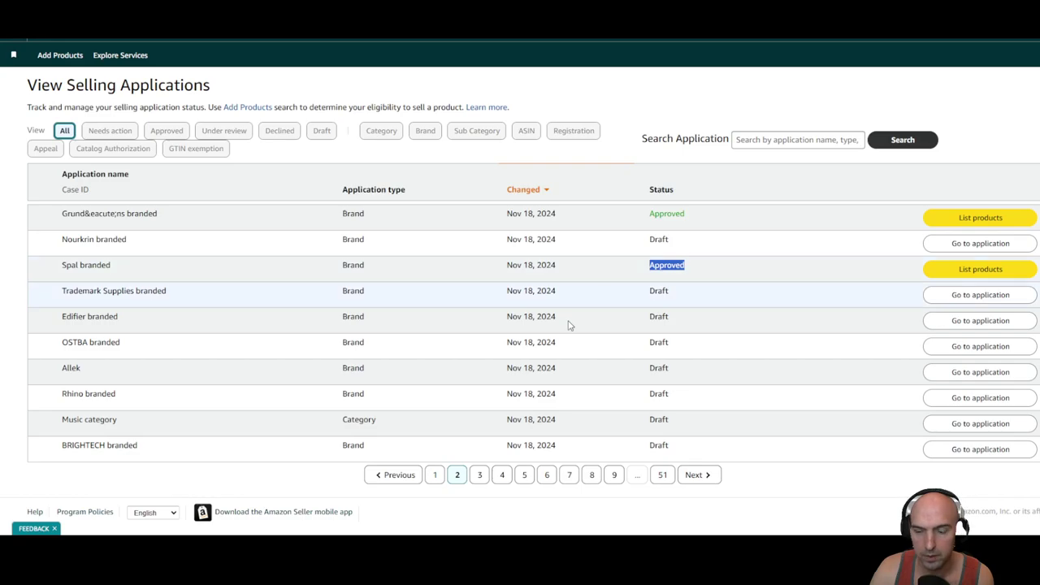
Step: Start listing products for an approved brand, then for the approved Spal brand from page 2
click(941, 227)
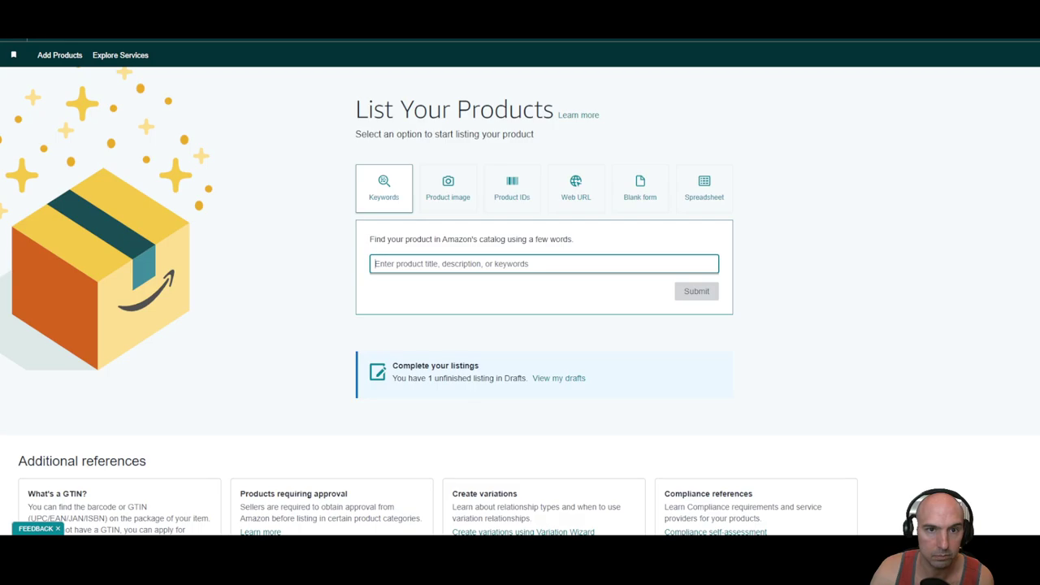
key(alt+Left)
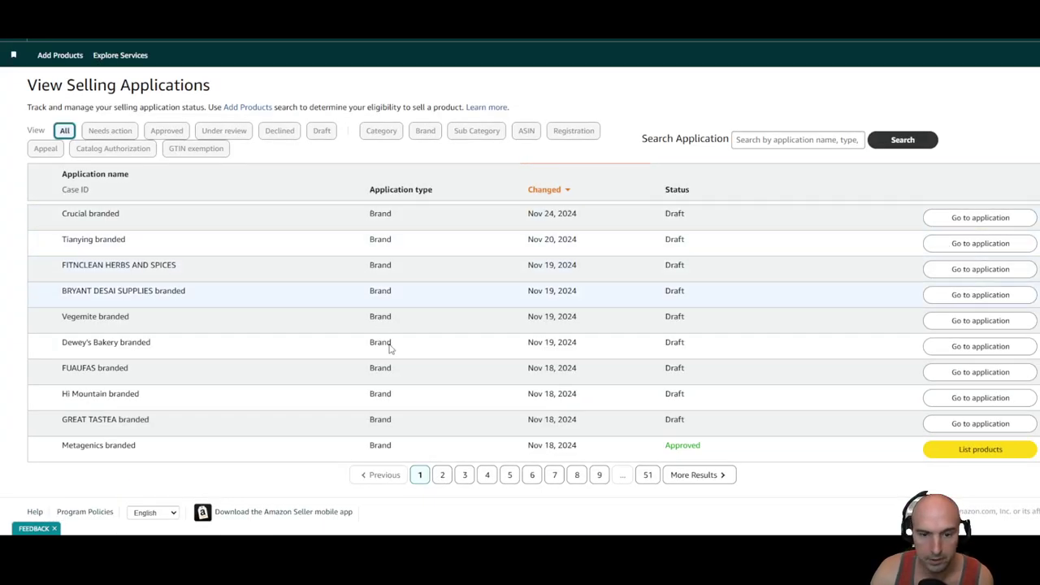
click(440, 475)
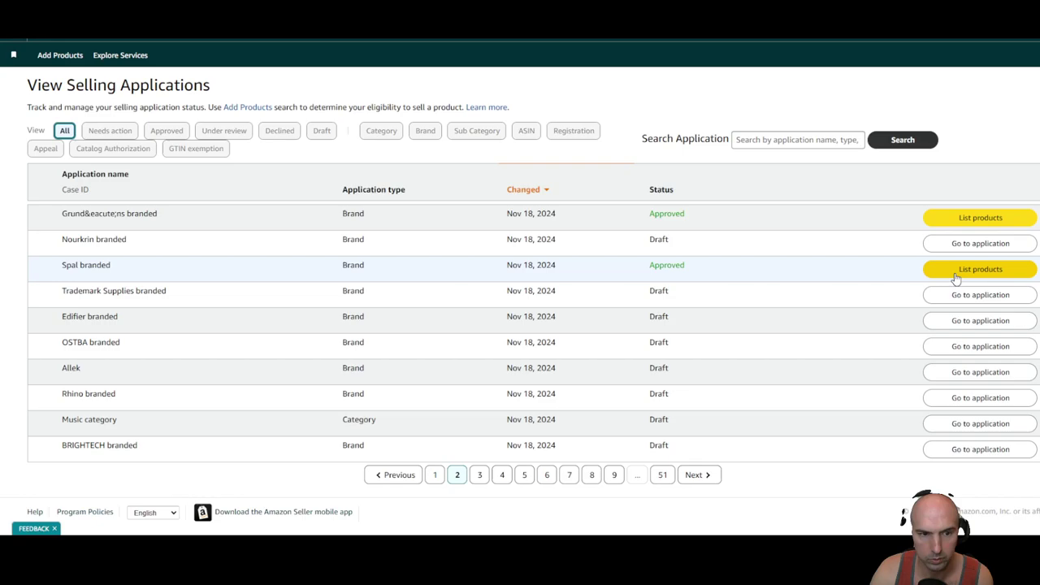
click(950, 219)
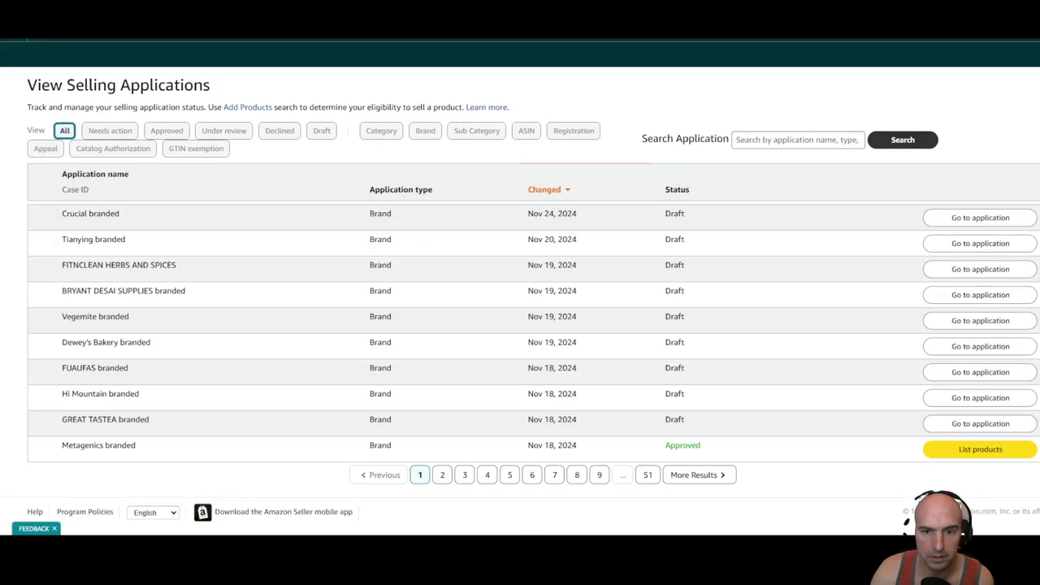
Step: Page through selling applications pages 3 to 7, then return to page 1
click(462, 476)
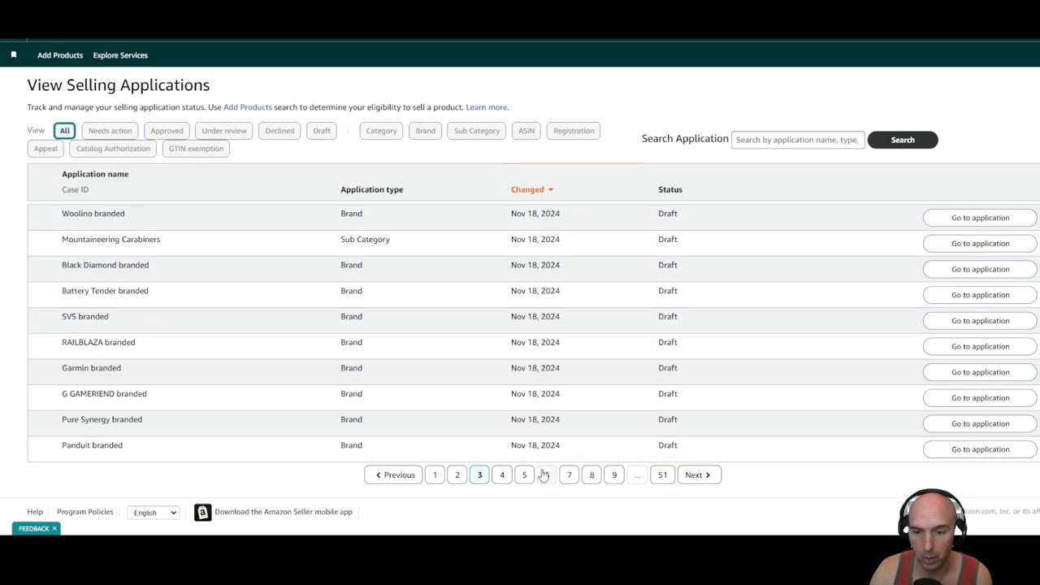
click(502, 474)
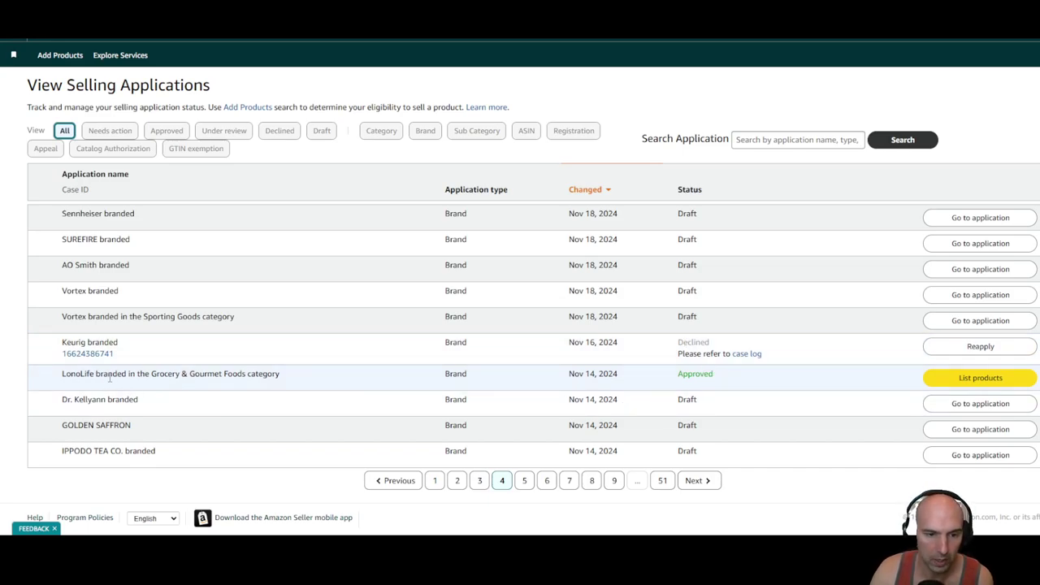
click(523, 481)
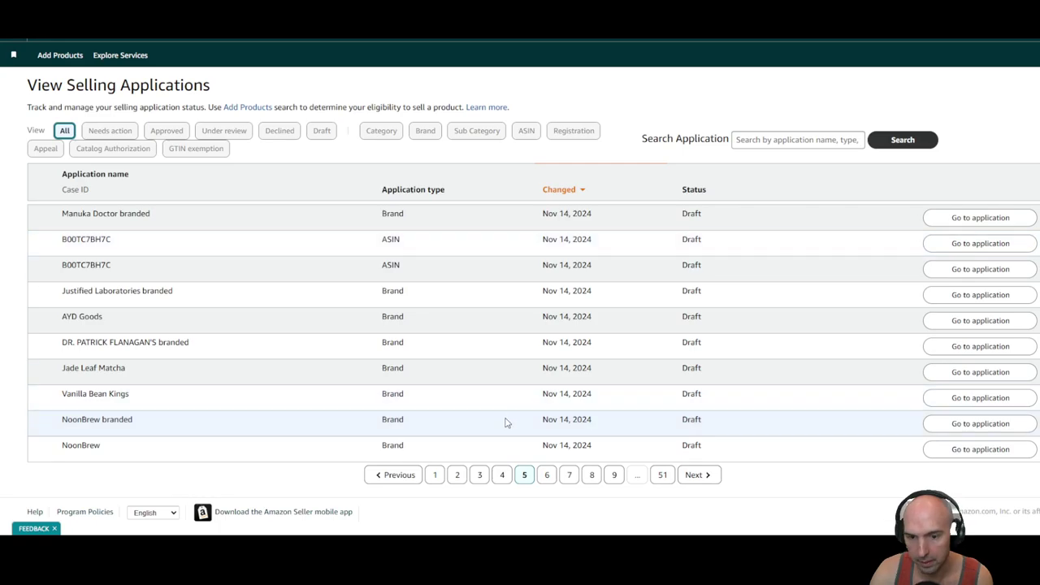
click(546, 474)
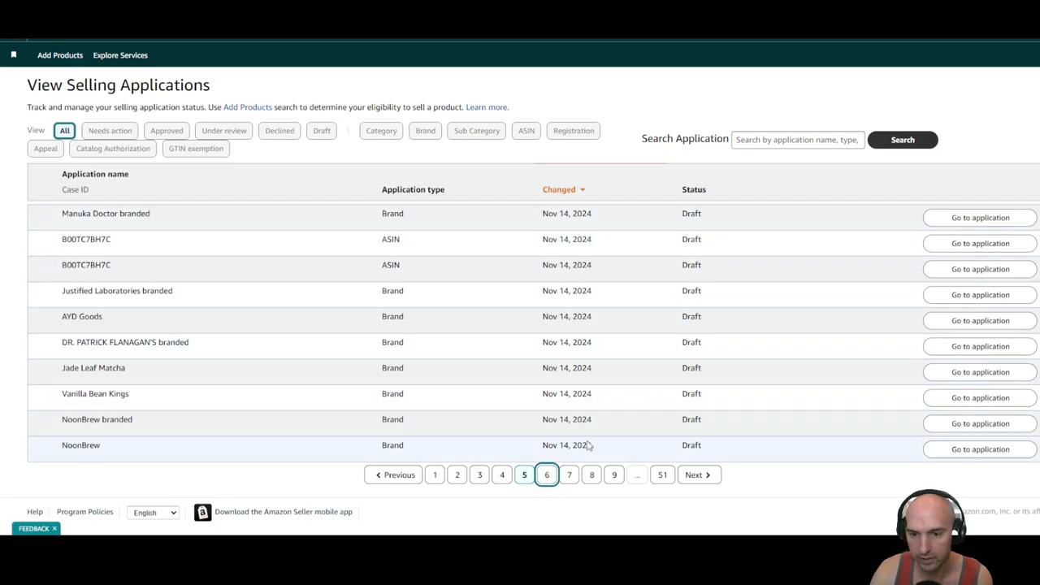
click(547, 474)
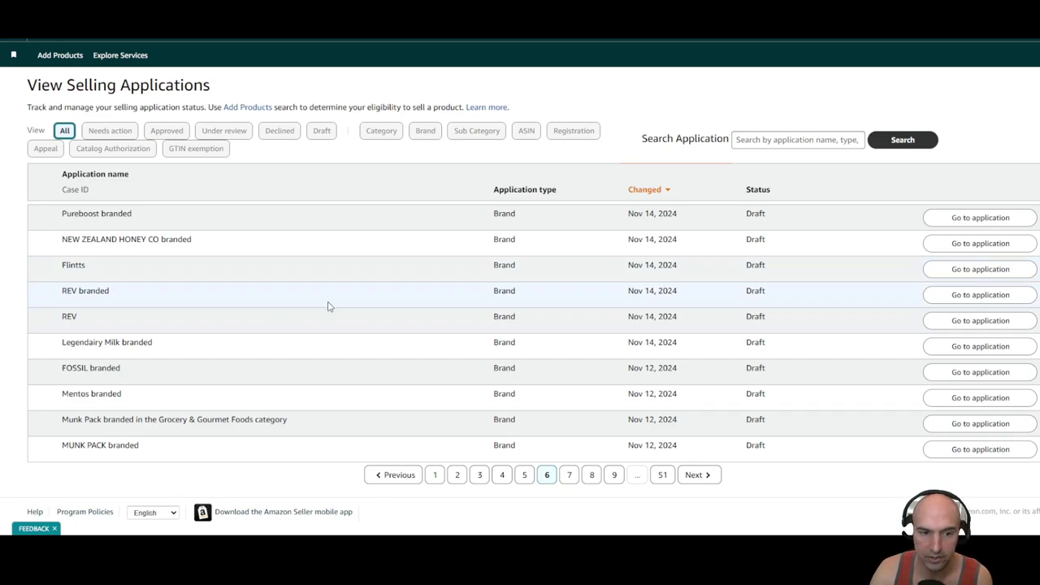
click(569, 474)
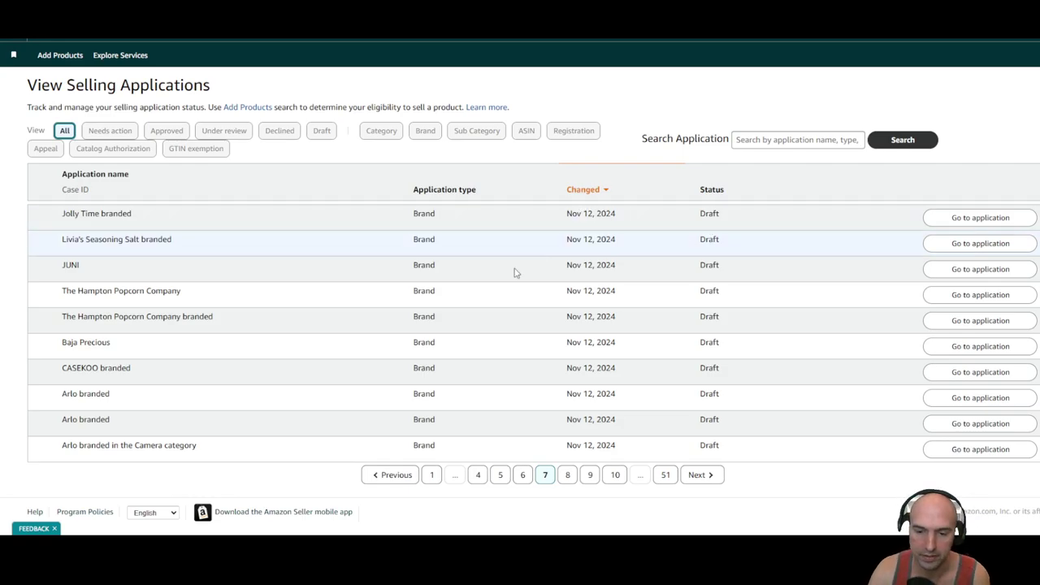
click(431, 475)
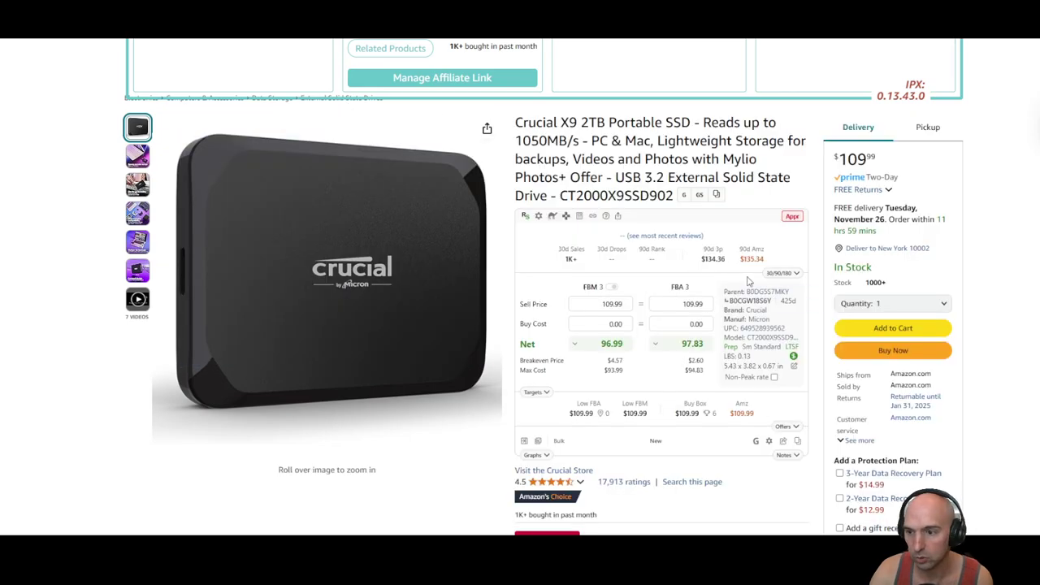
Step: Scroll the Crucial X9 2TB listing to similar items and open the SSK Portable SSD 2TB page
scroll(668, 233, up, 2)
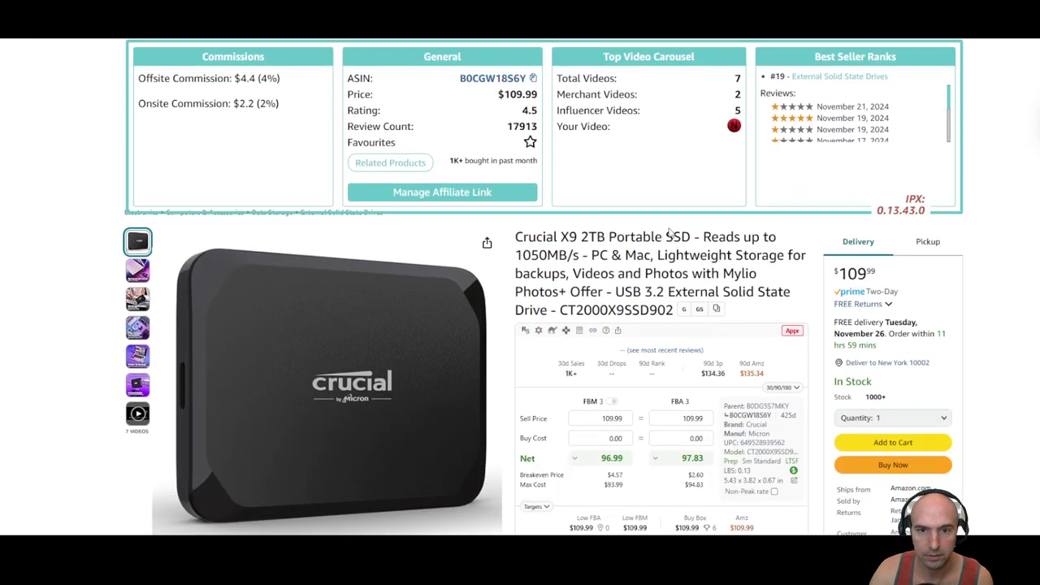
scroll(325, 244, down, 4)
scroll(56, 205, up, 2)
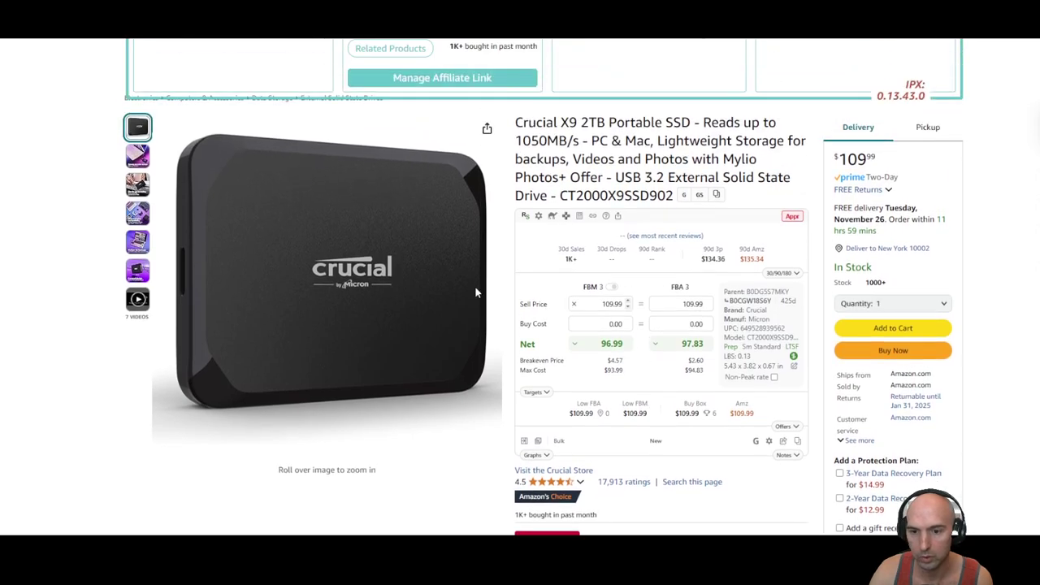
scroll(622, 272, down, 4)
scroll(648, 290, down, 5)
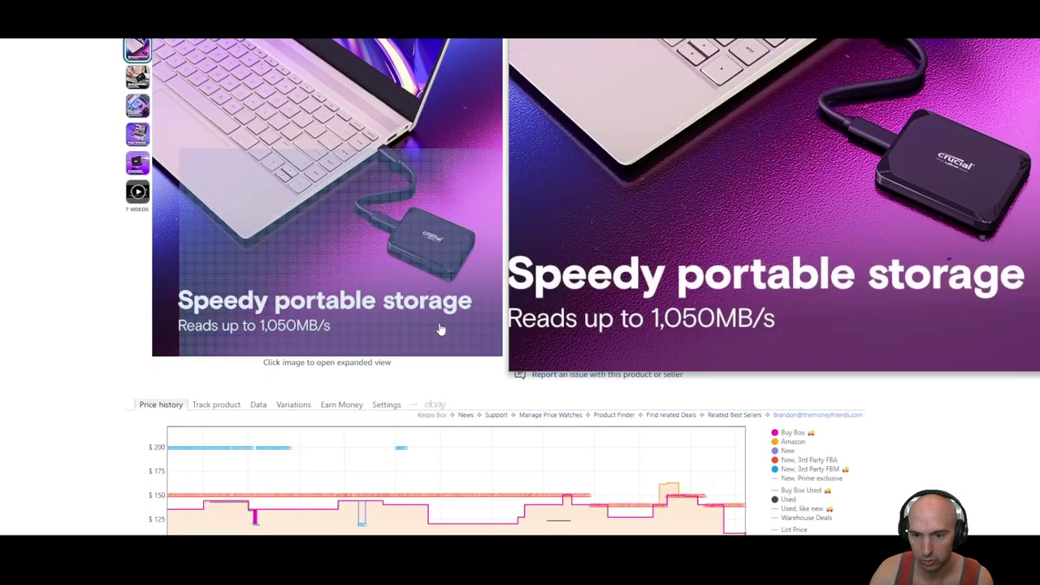
scroll(441, 329, down, 3)
scroll(465, 341, down, 5)
scroll(423, 321, down, 2)
scroll(382, 305, down, 5)
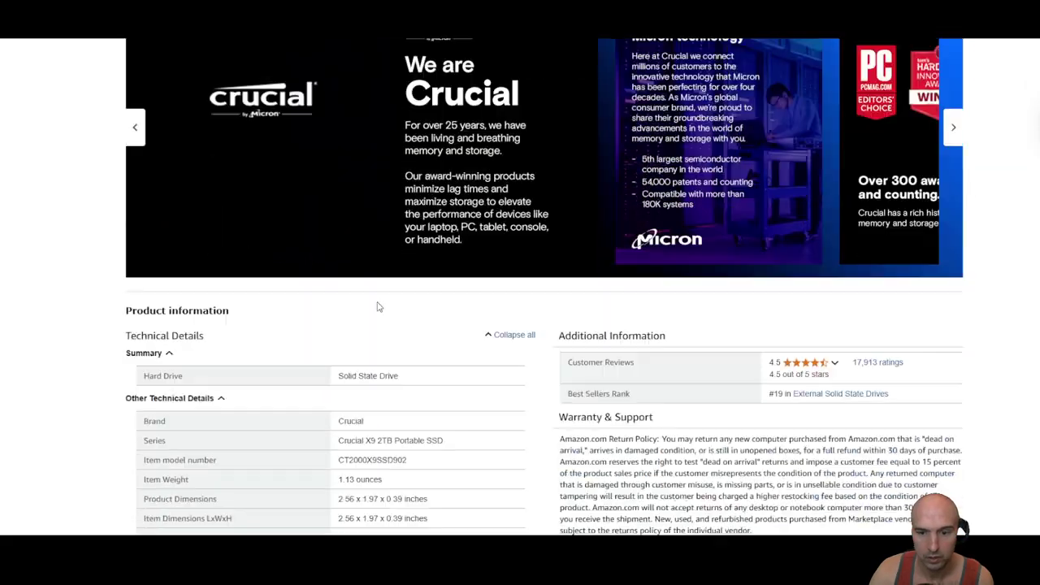
scroll(378, 305, down, 4)
scroll(377, 305, down, 5)
scroll(377, 305, down, 5)
scroll(377, 306, down, 5)
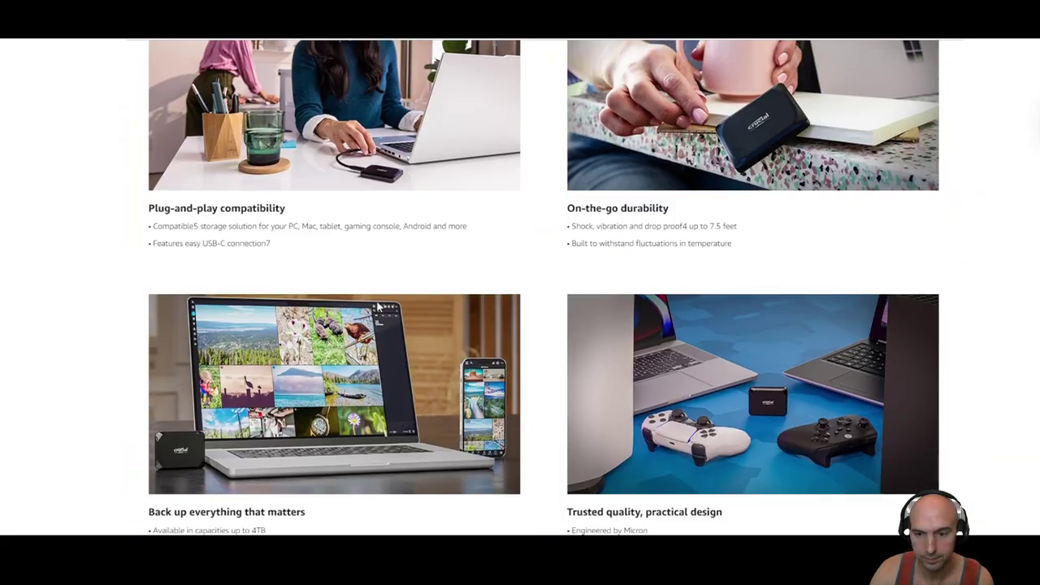
scroll(377, 306, down, 5)
scroll(377, 306, down, 5)
scroll(377, 301, down, 2)
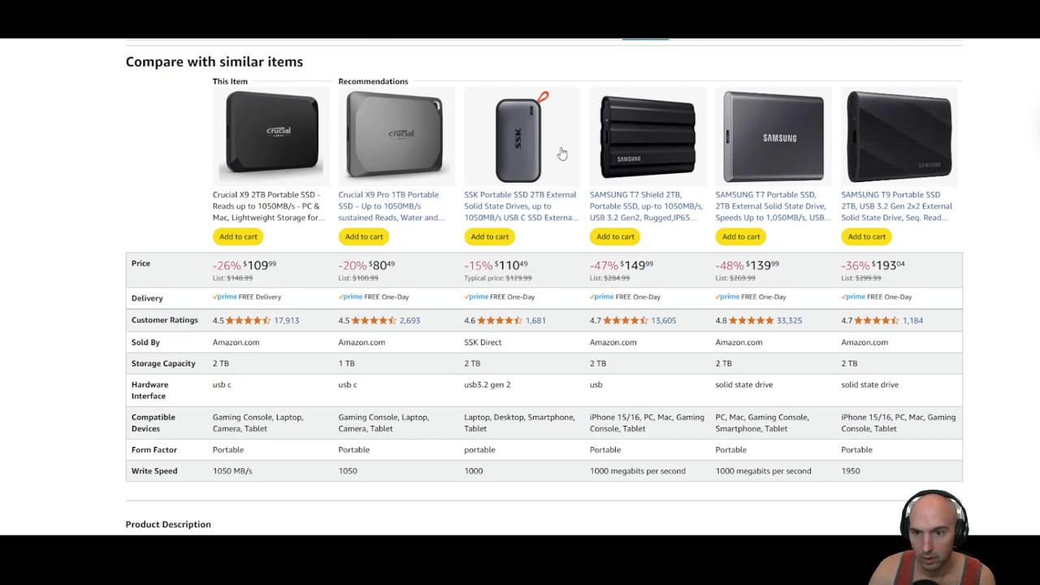
click(527, 150)
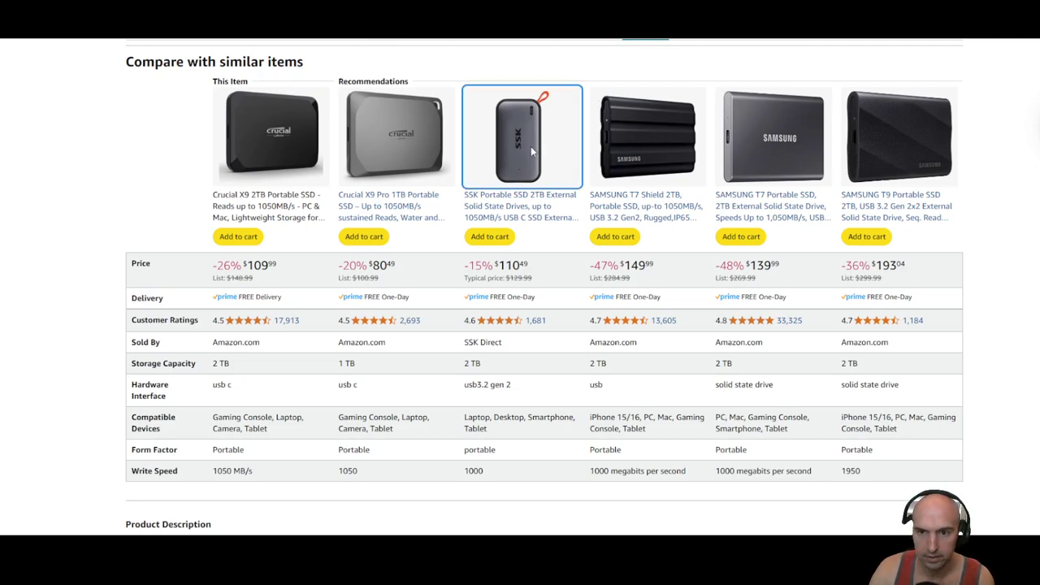
scroll(568, 220, down, 2)
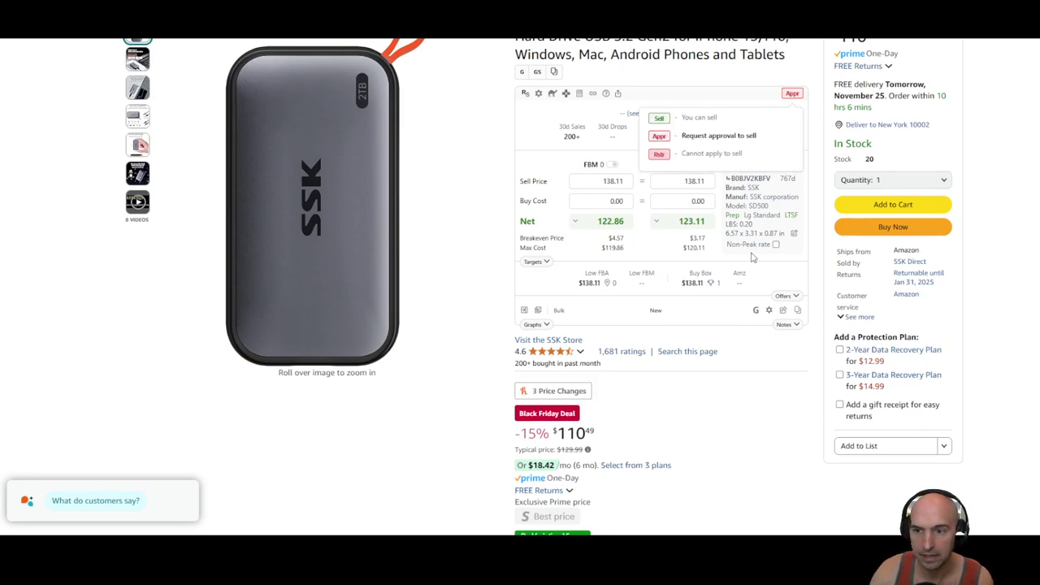
mouse_move(792, 93)
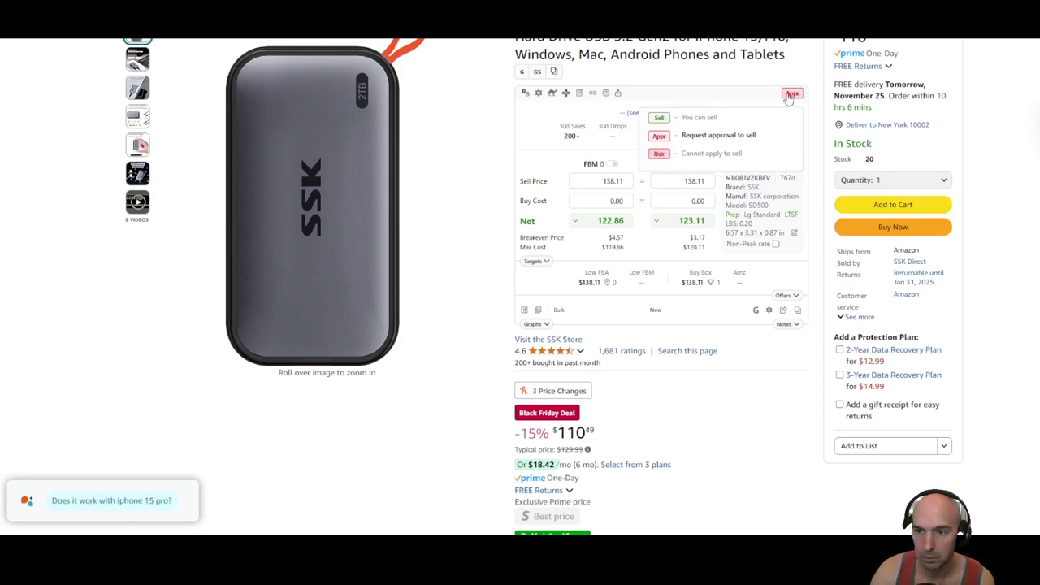
Step: Request approval for SSK branded items, note the 10-unit purchase requirement, and go back
click(791, 95)
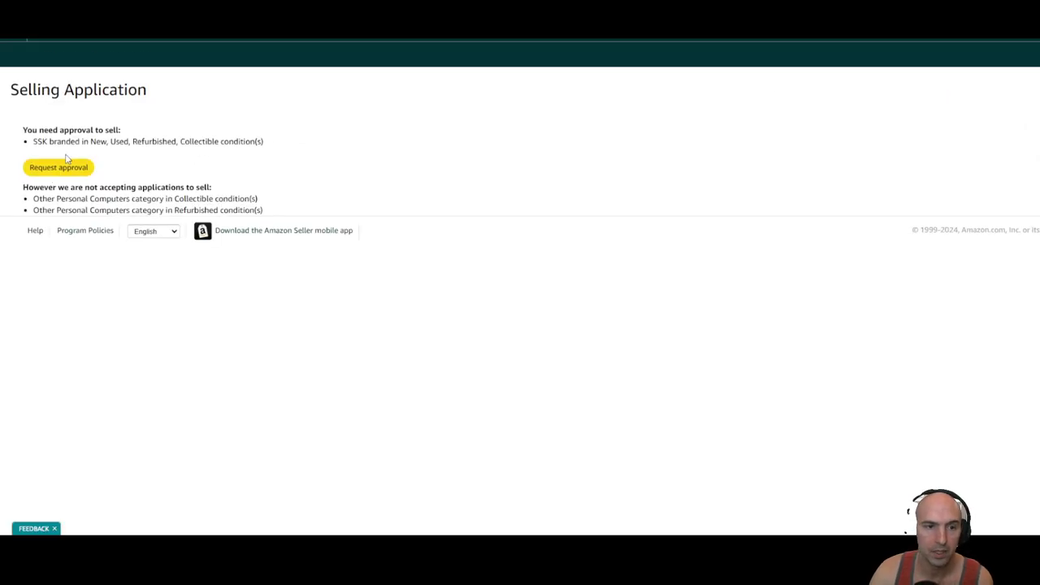
click(34, 166)
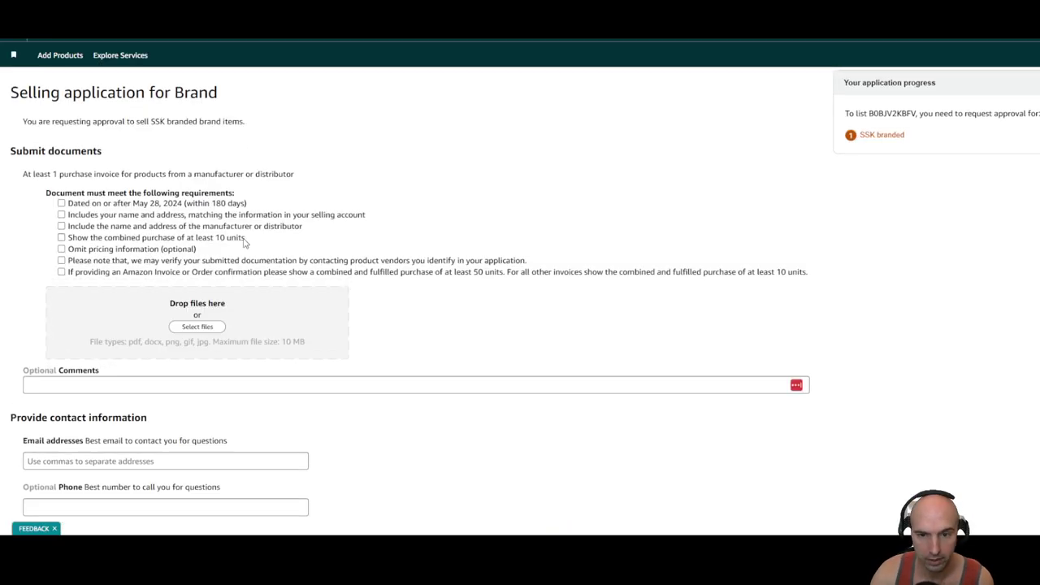
drag(244, 238, 72, 238)
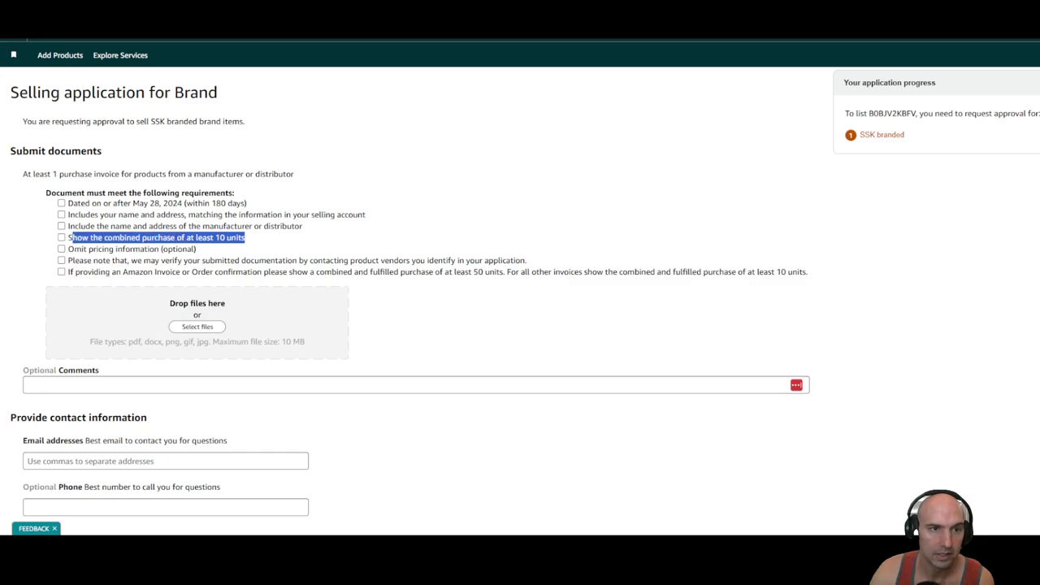
key(alt+Left)
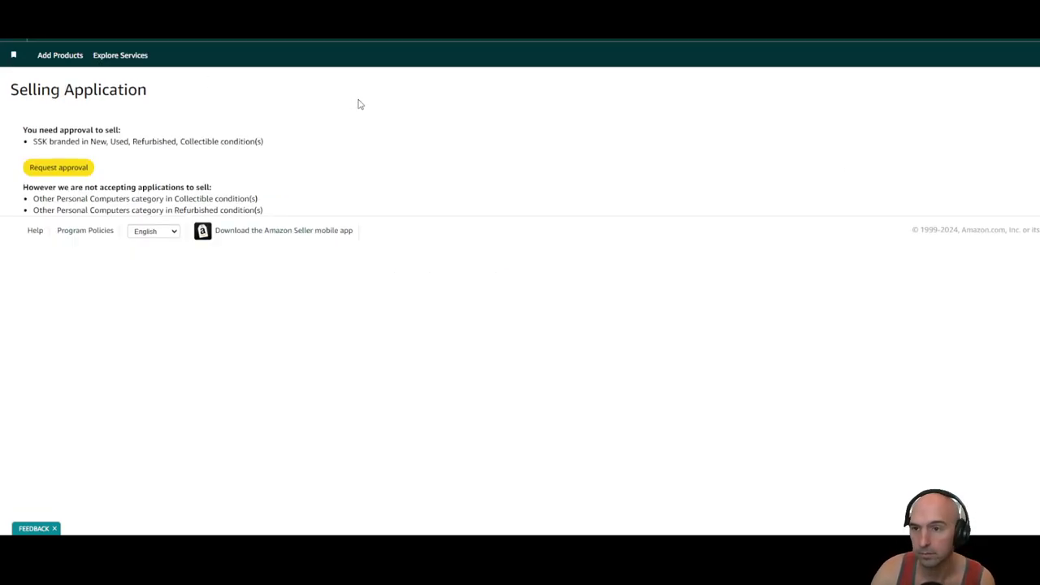